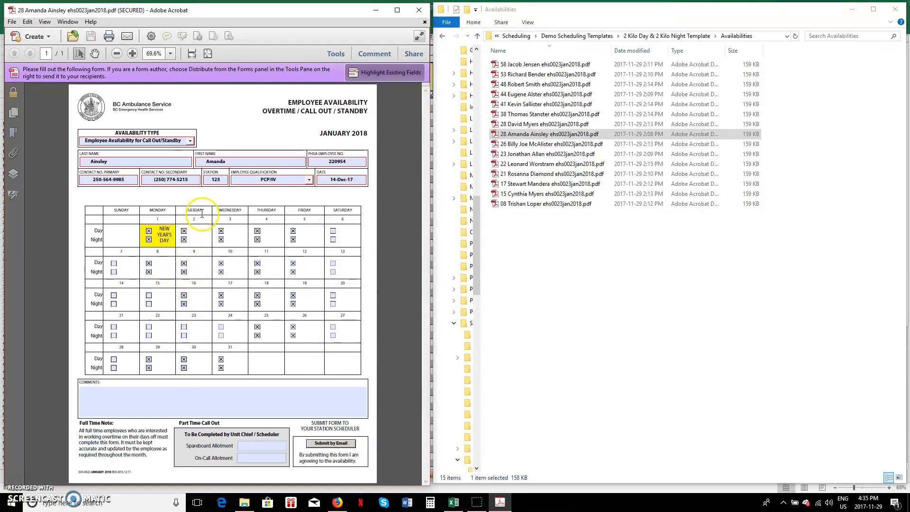
pyautogui.click(13, 22)
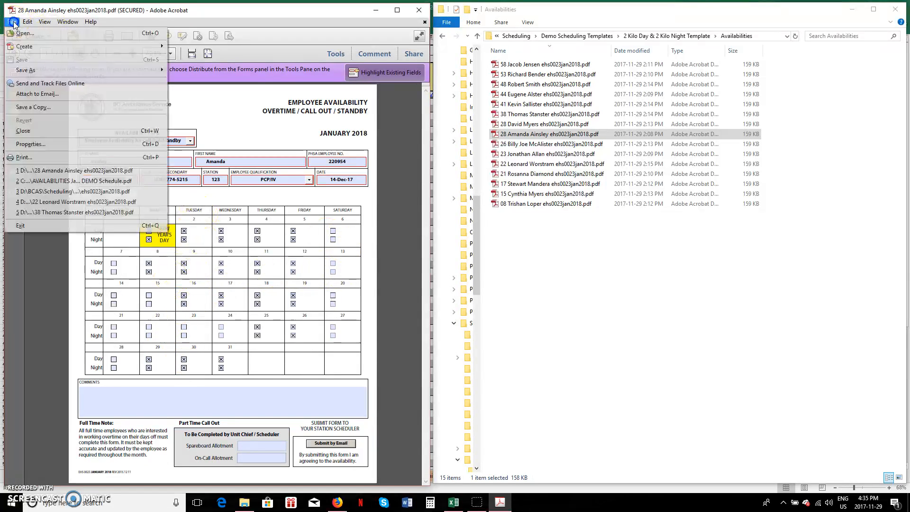
pyautogui.click(33, 70)
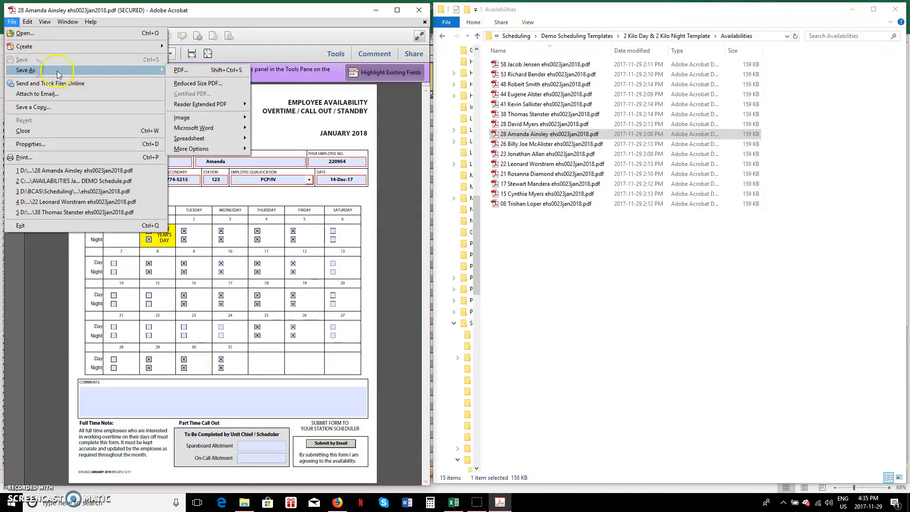
pyautogui.click(180, 71)
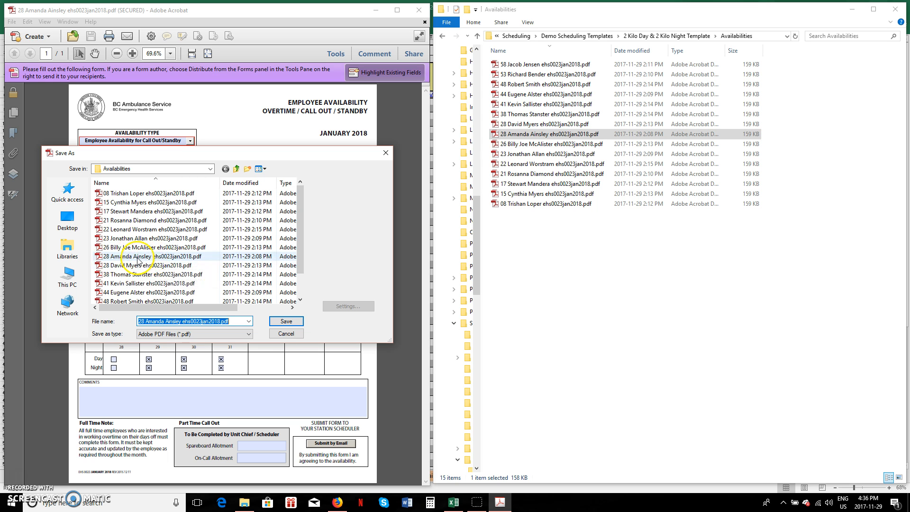
pyautogui.click(286, 334)
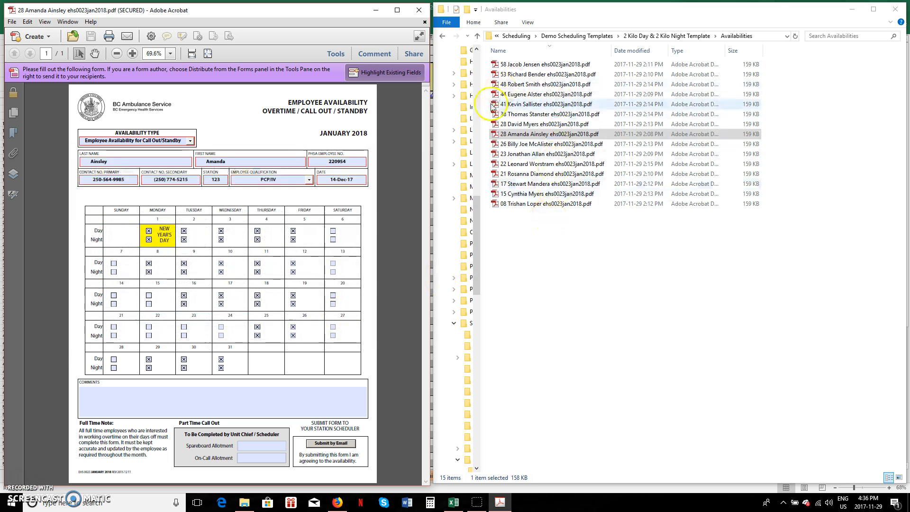
# Sort the availability files by name in ascending order, and return them to descending order.
pyautogui.click(508, 136)
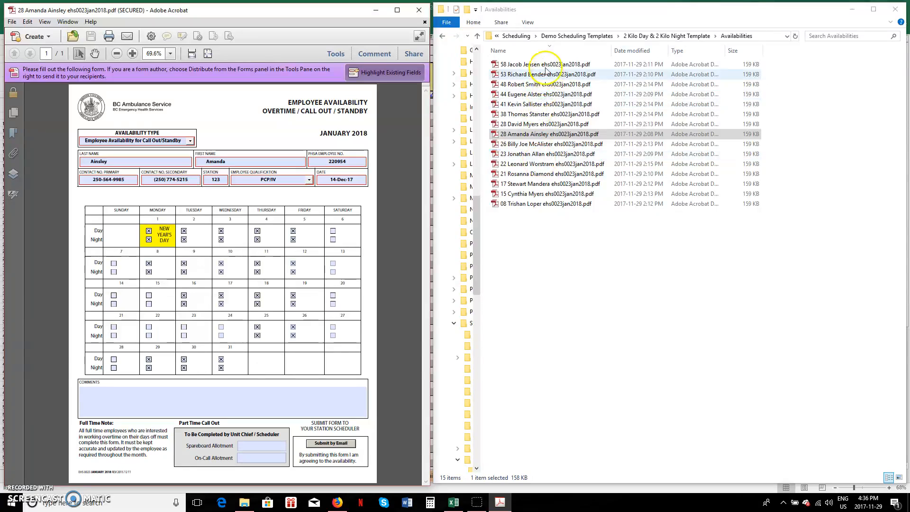
pyautogui.click(514, 66)
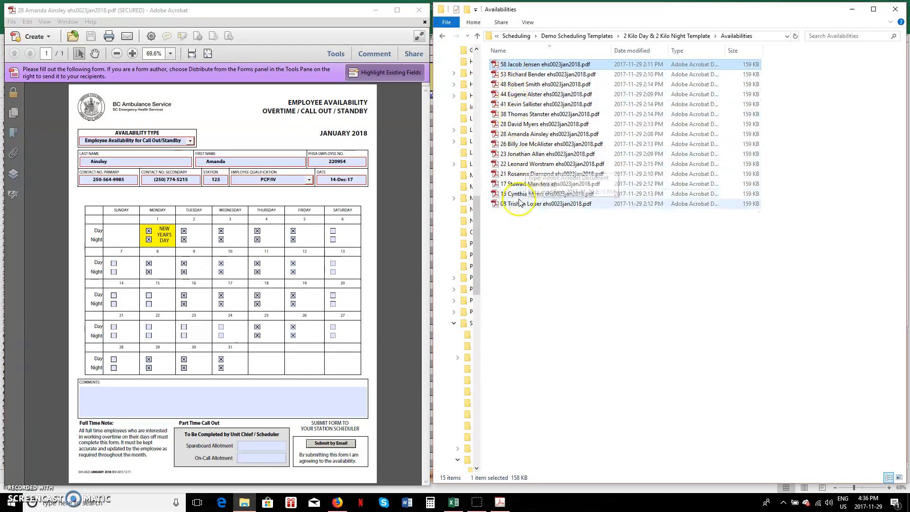
pyautogui.click(520, 204)
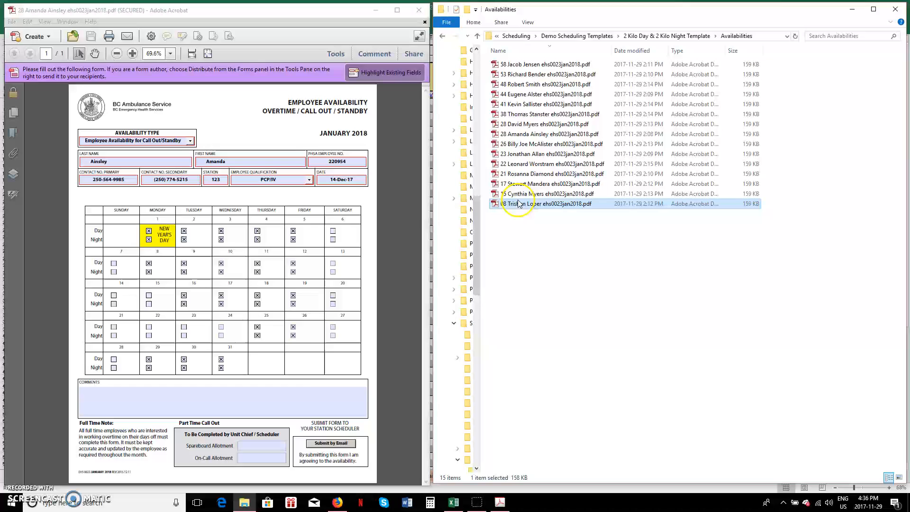
pyautogui.click(515, 53)
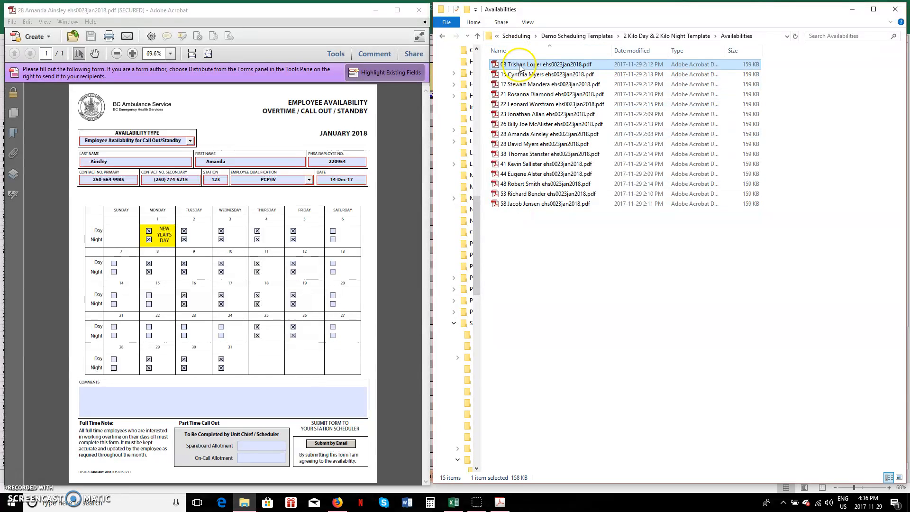
pyautogui.click(541, 204)
pyautogui.click(543, 221)
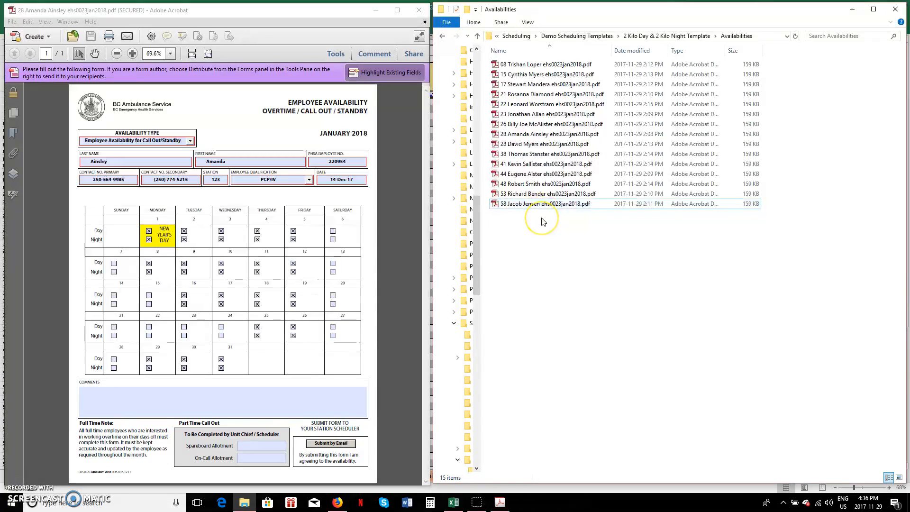
pyautogui.click(518, 54)
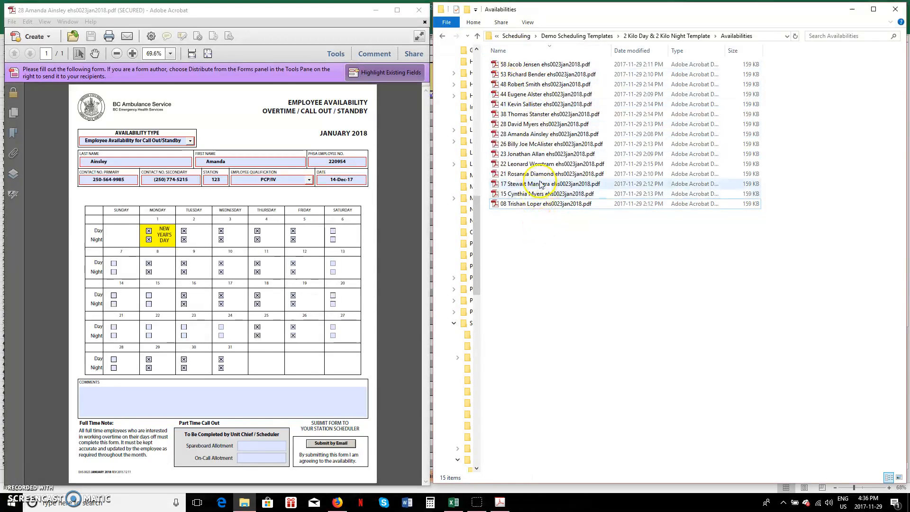
# Close the availability PDF and minimize the Availabilities folder window to switch to the schedule workbook in Excel.
pyautogui.click(419, 10)
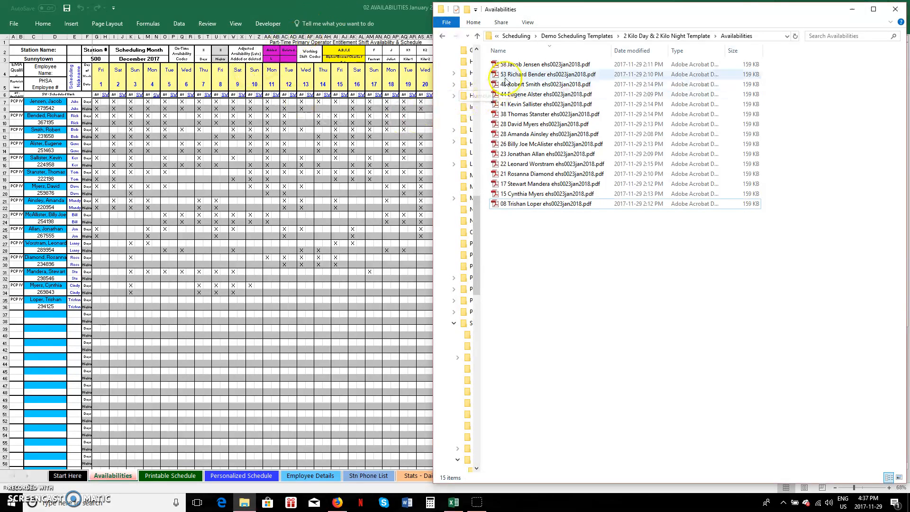
pyautogui.click(853, 10)
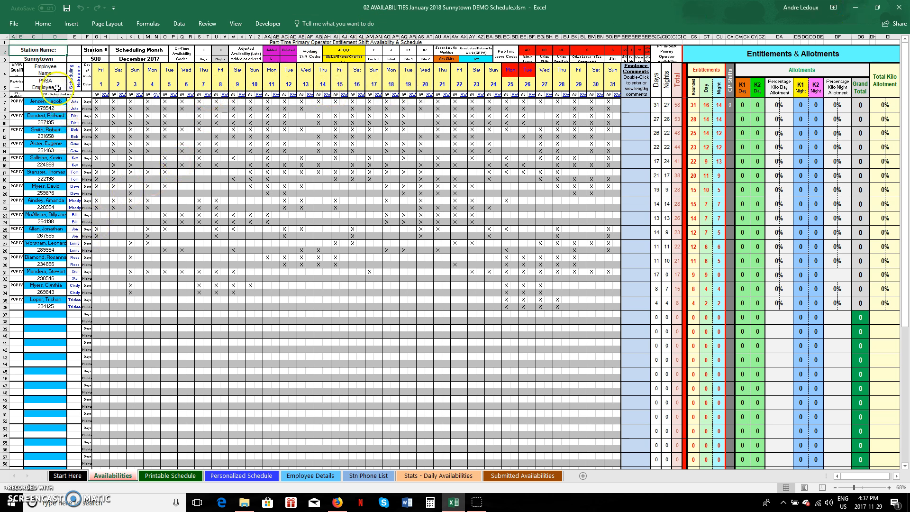
# Examine the list of selectable employee names for the first employee in row 7 of the Availabilities sheet.
pyautogui.click(55, 101)
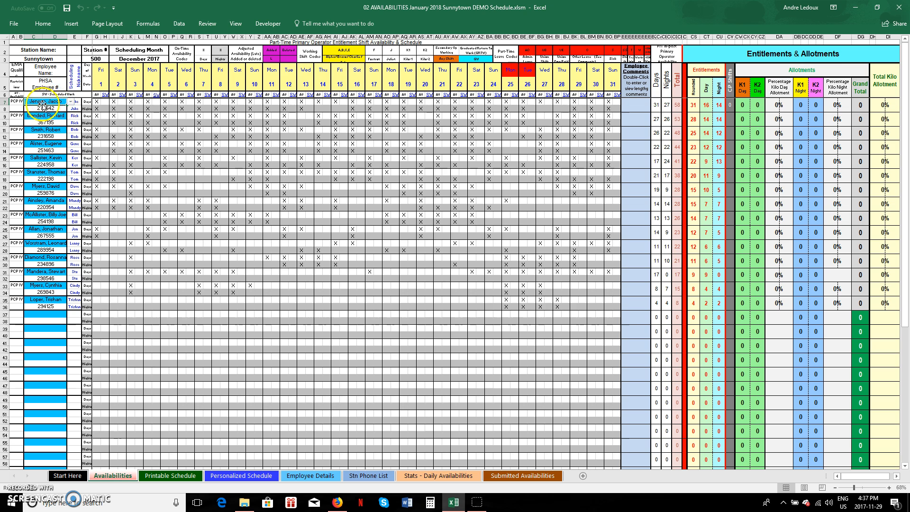
pyautogui.click(73, 103)
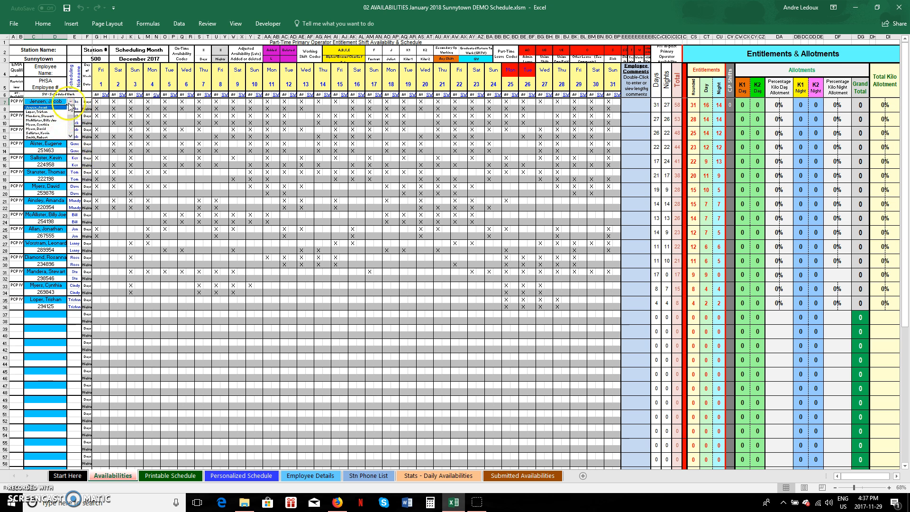
pyautogui.click(70, 104)
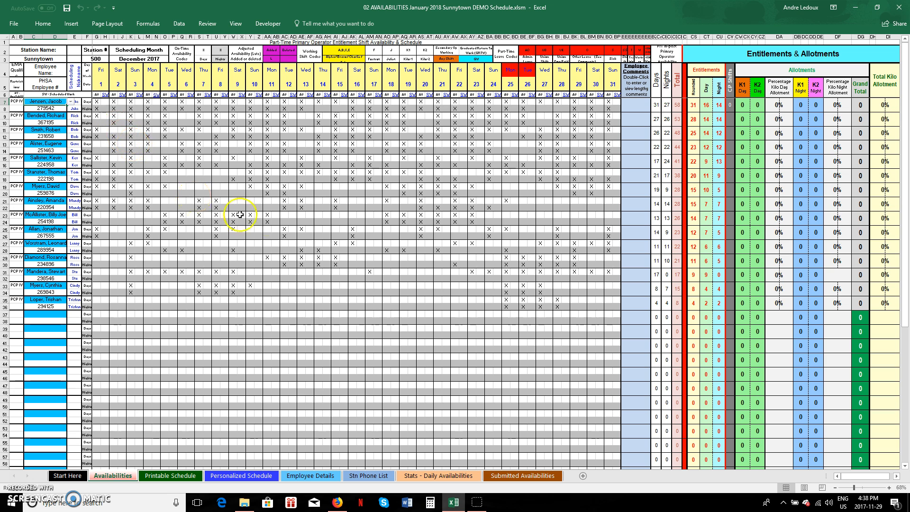
# Examine the unused employee rows and totals on the Availabilities sheet, and look at the Printable Schedule sheet.
pyautogui.scroll(-4, 159, 299)
pyautogui.scroll(-4, 153, 296)
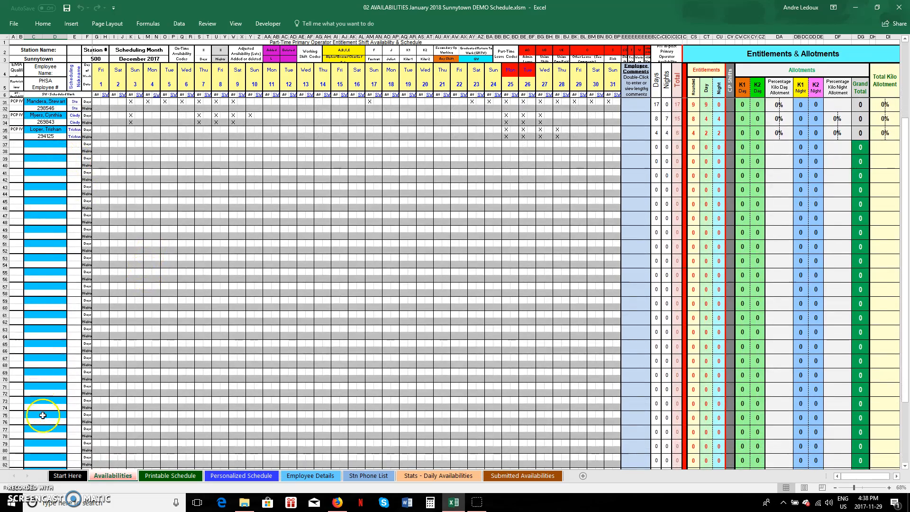
pyautogui.scroll(-3, 172, 361)
pyautogui.scroll(-4, 171, 361)
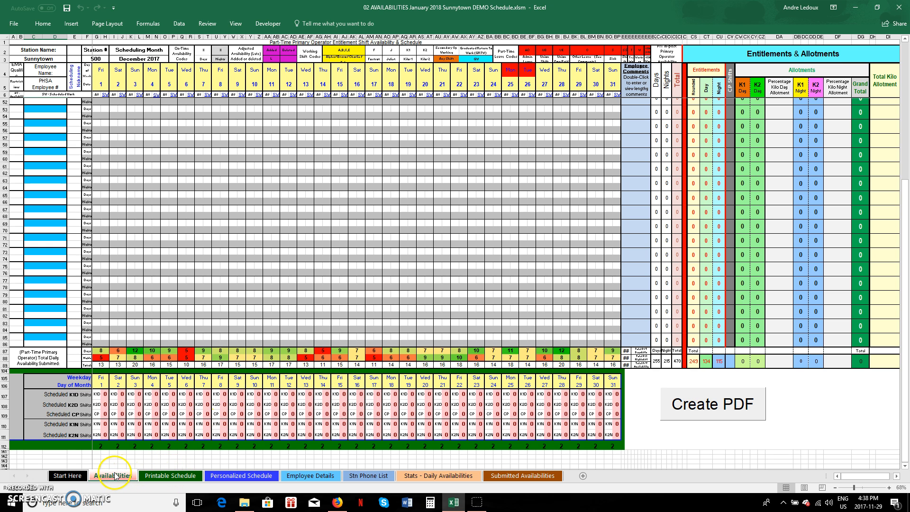
pyautogui.click(172, 475)
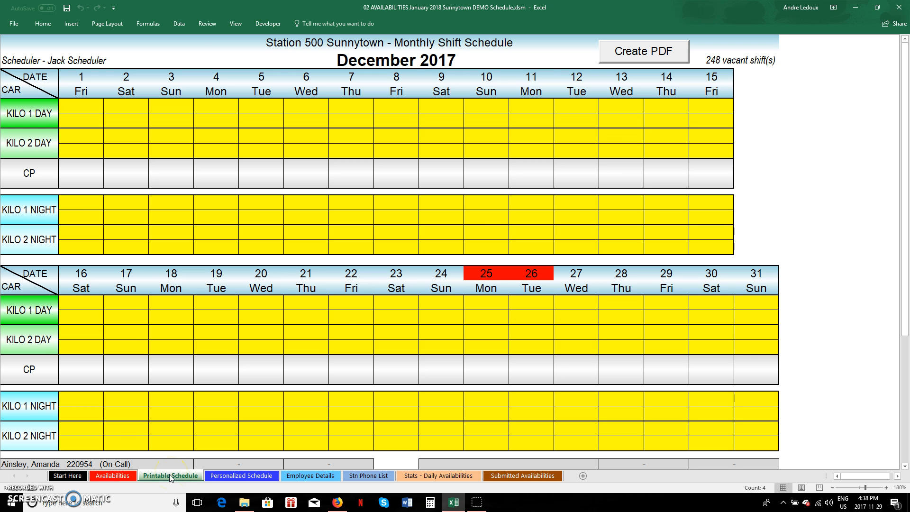
pyautogui.click(126, 479)
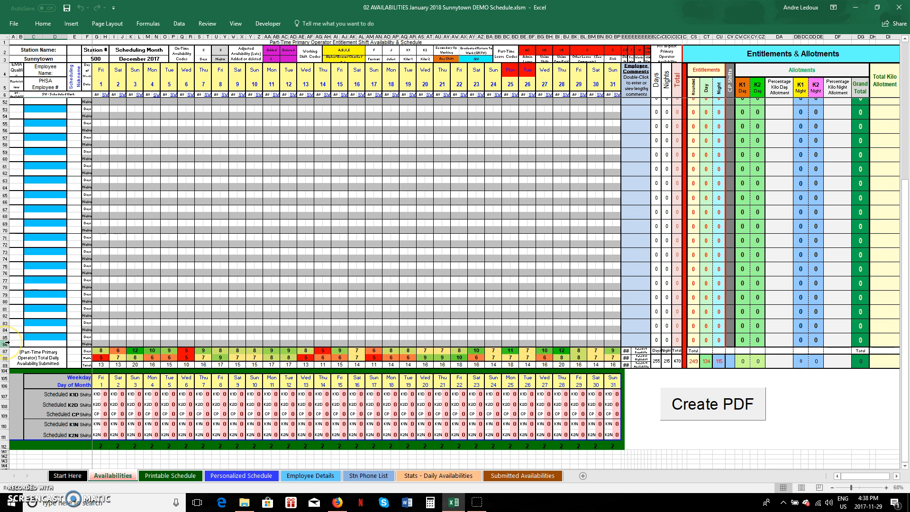
pyautogui.moveTo(6, 343); pyautogui.dragTo(5, 339)
pyautogui.click(81, 8)
pyautogui.scroll(-15, 81, 382)
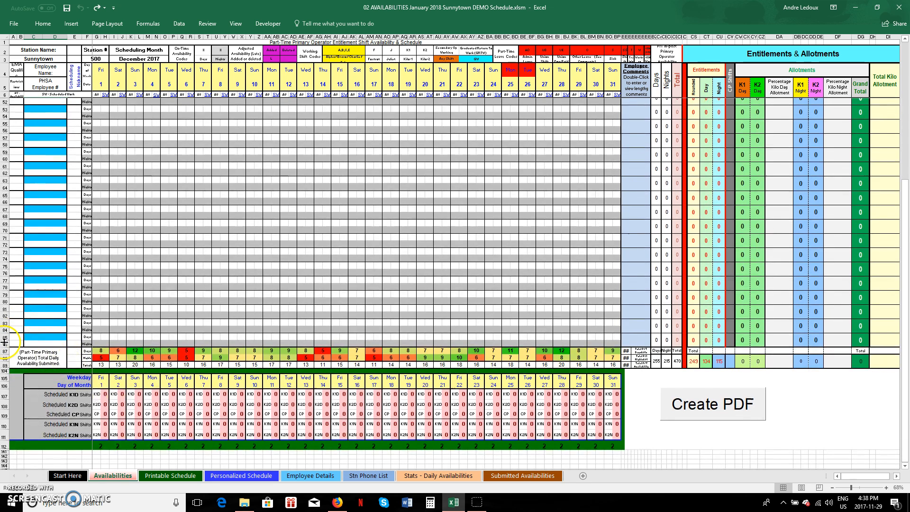
# Hide the unused employee rows 37 through 86 on the Availabilities sheet.
pyautogui.click(6, 343)
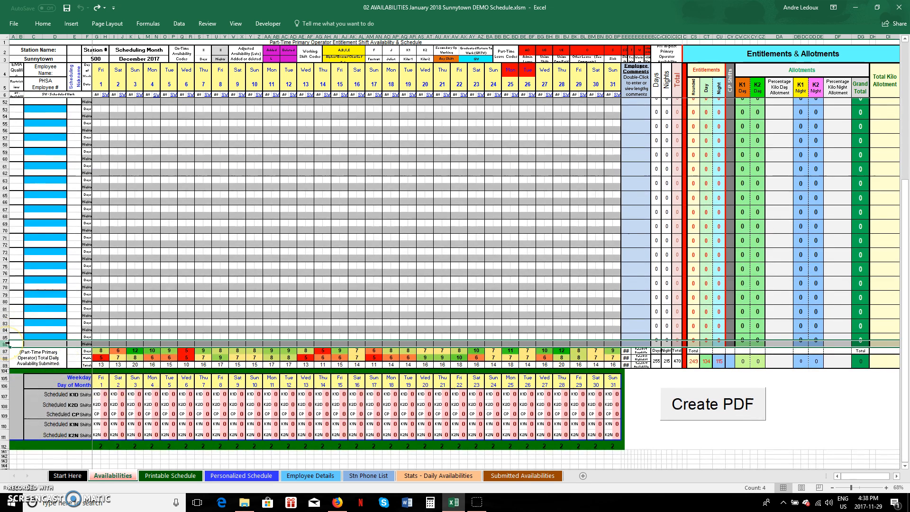
pyautogui.moveTo(6, 342); pyautogui.dragTo(3, 312)
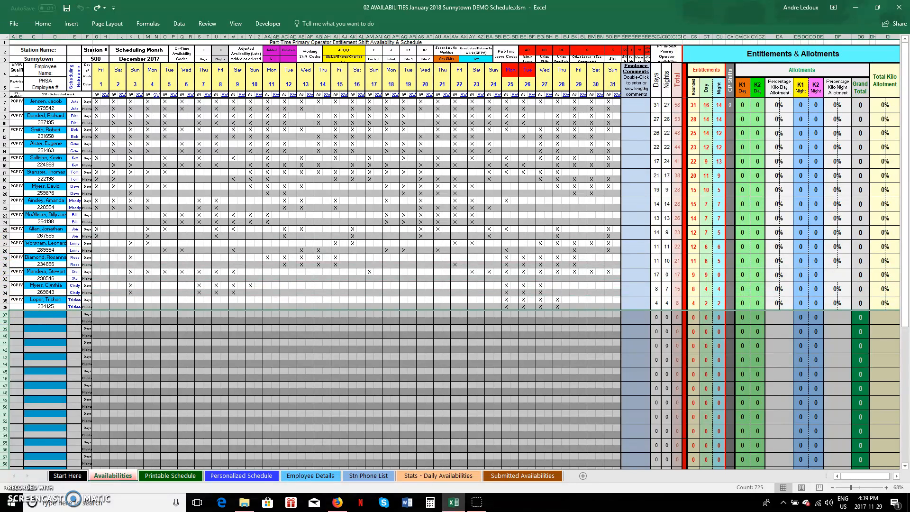
pyautogui.rightClick(7, 313)
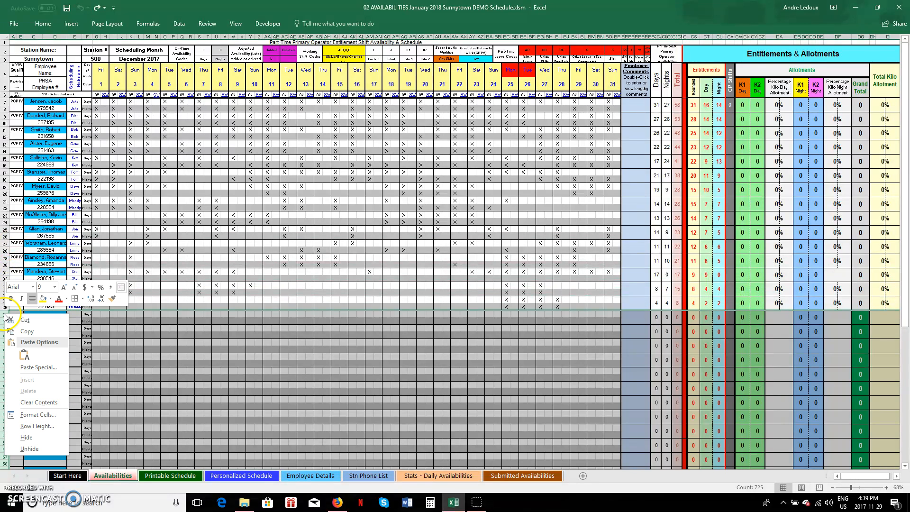
pyautogui.click(30, 437)
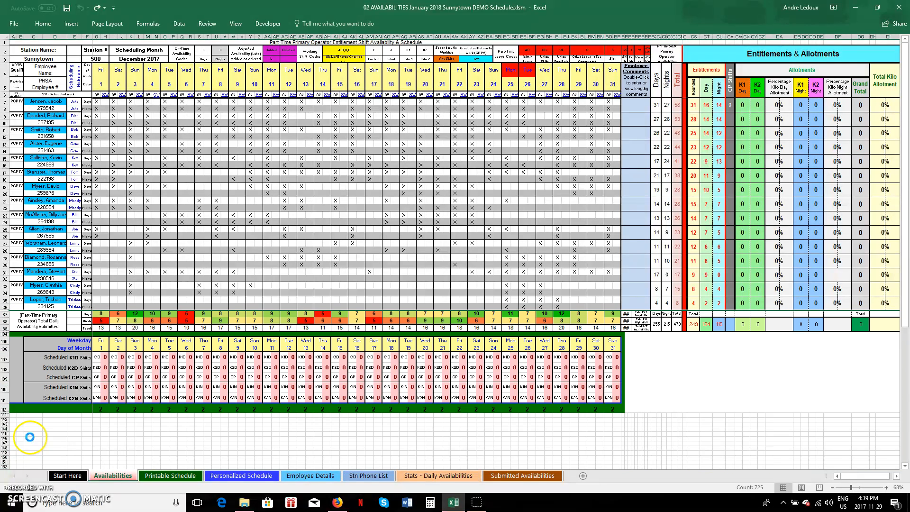
pyautogui.click(133, 394)
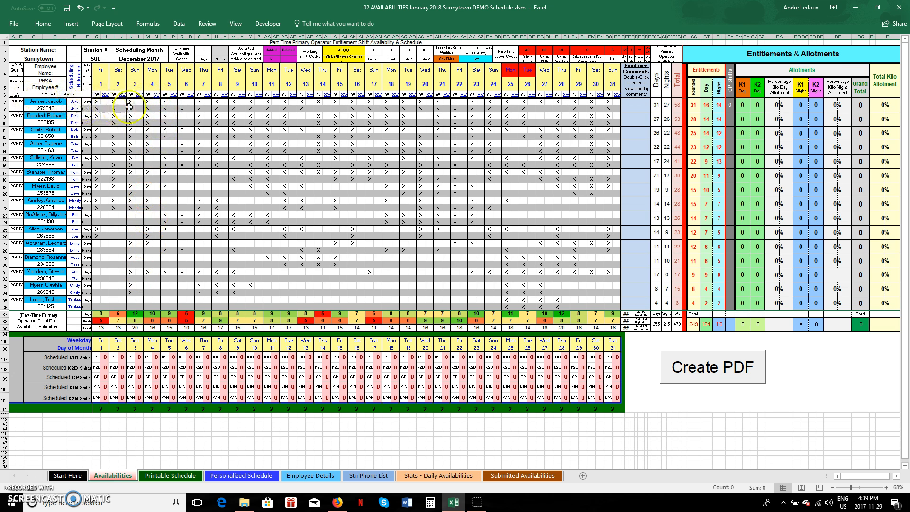
# Assign the K1D shift on Monday, December 4 to the first two employees, in rows 7 and 9.
pyautogui.click(156, 102)
pyautogui.click(157, 107)
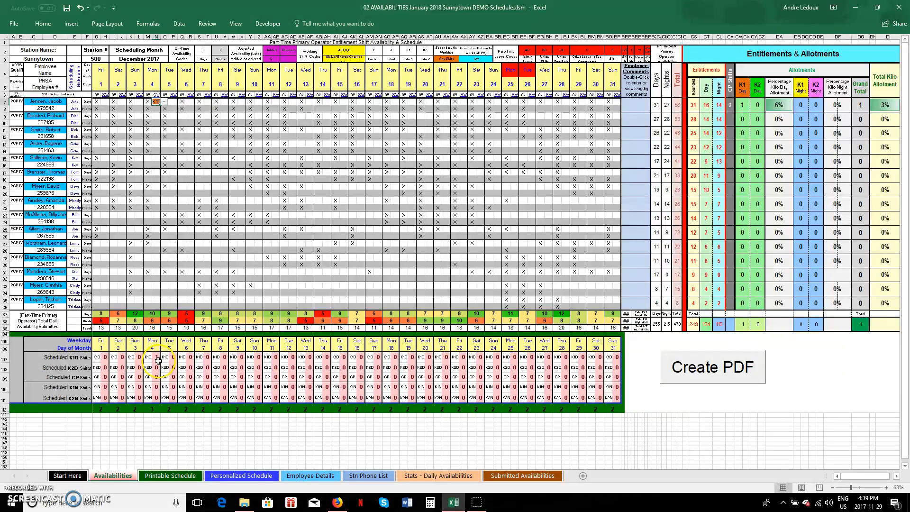
pyautogui.click(157, 116)
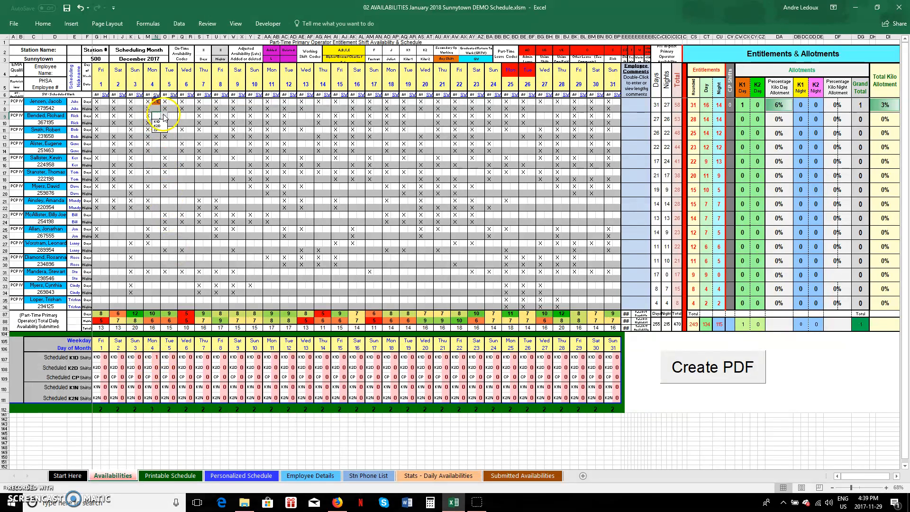
pyautogui.click(162, 124)
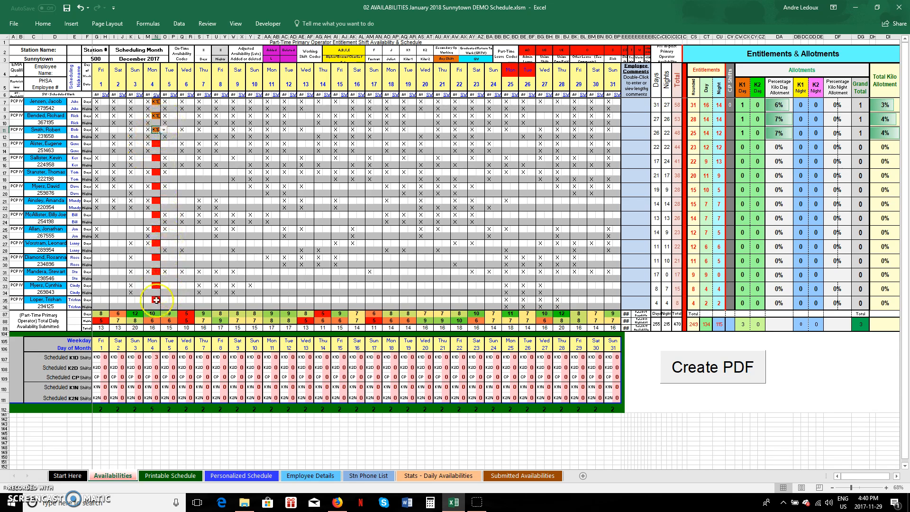
# Assign the K2D shift on Monday, December 4 to the third and fourth employees, in rows 11 and 13.
pyautogui.click(164, 130)
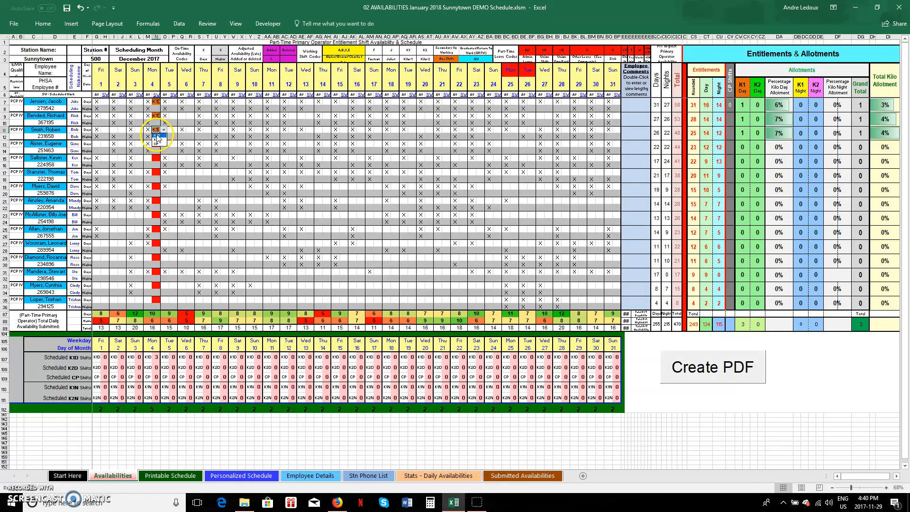
pyautogui.click(157, 132)
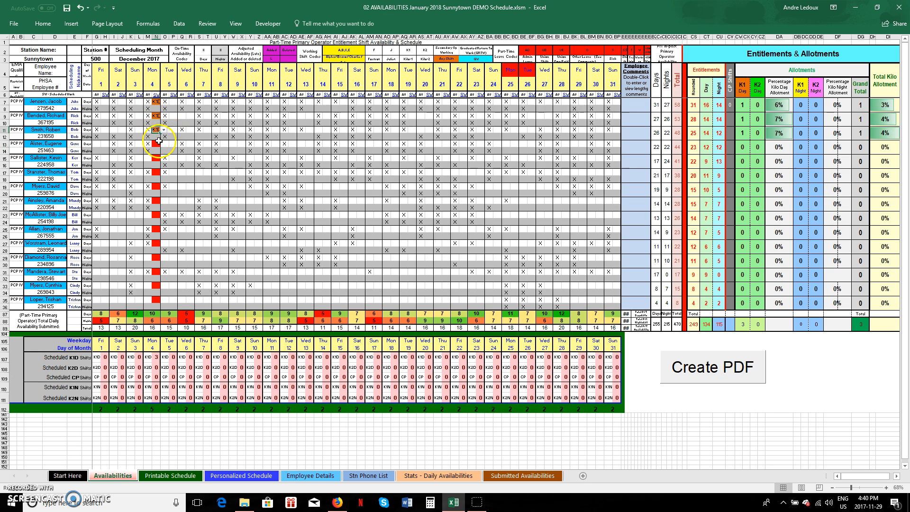
pyautogui.click(164, 130)
pyautogui.click(159, 141)
pyautogui.click(157, 145)
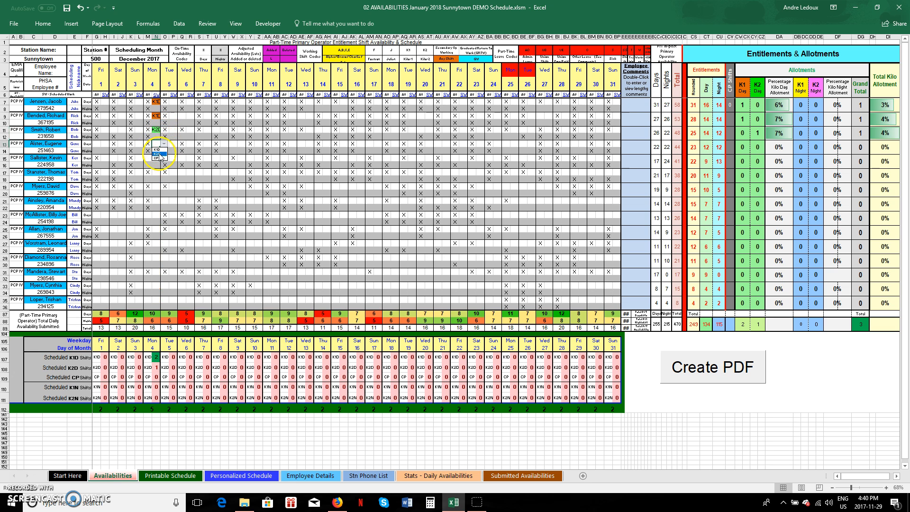
pyautogui.click(159, 158)
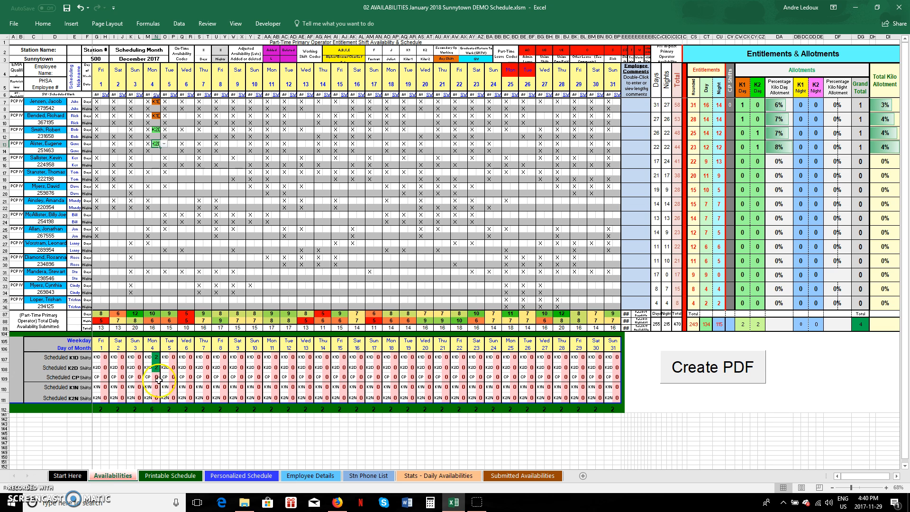
# Assign the K2N night shift on Monday, December 4 to the employees in rows 22 and 26.
pyautogui.click(157, 209)
pyautogui.click(164, 208)
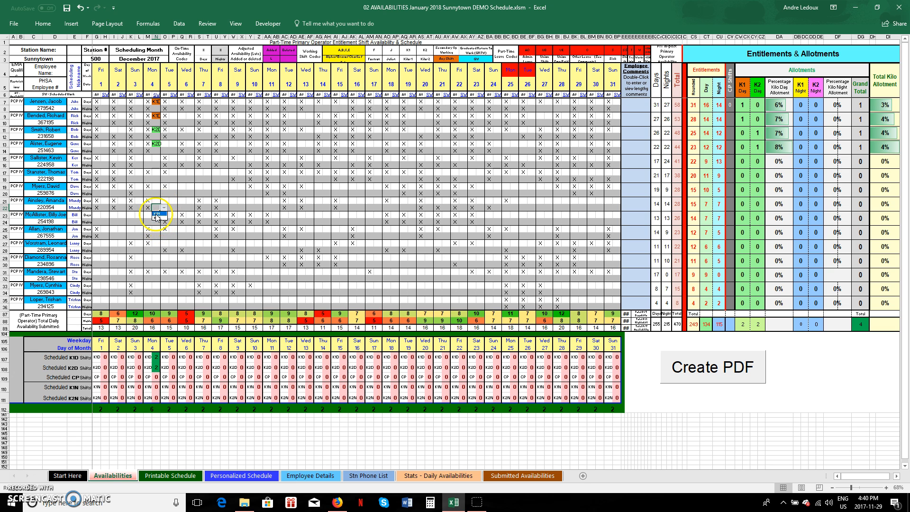
pyautogui.click(157, 218)
pyautogui.click(157, 236)
pyautogui.click(164, 236)
pyautogui.click(161, 246)
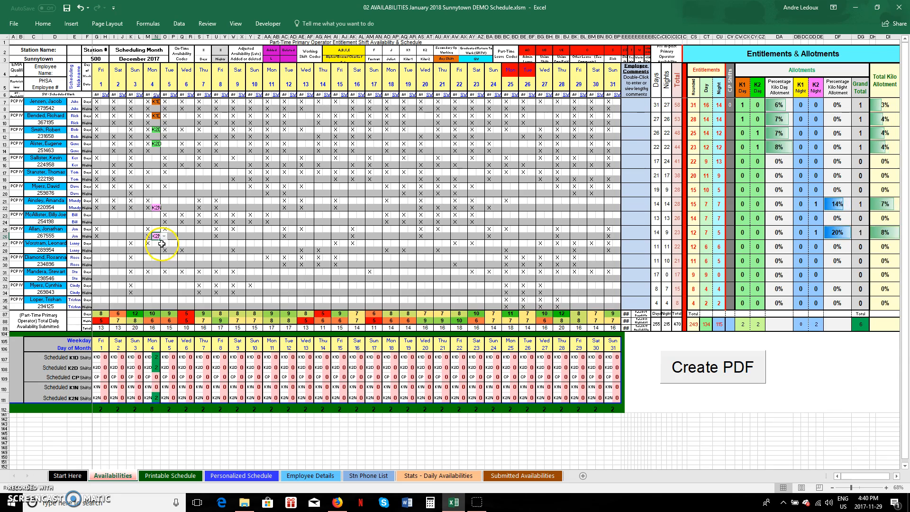
# Try assigning a third K1D shift on Monday, December 4 to the employee in row 31, and clear that entry again.
pyautogui.click(156, 272)
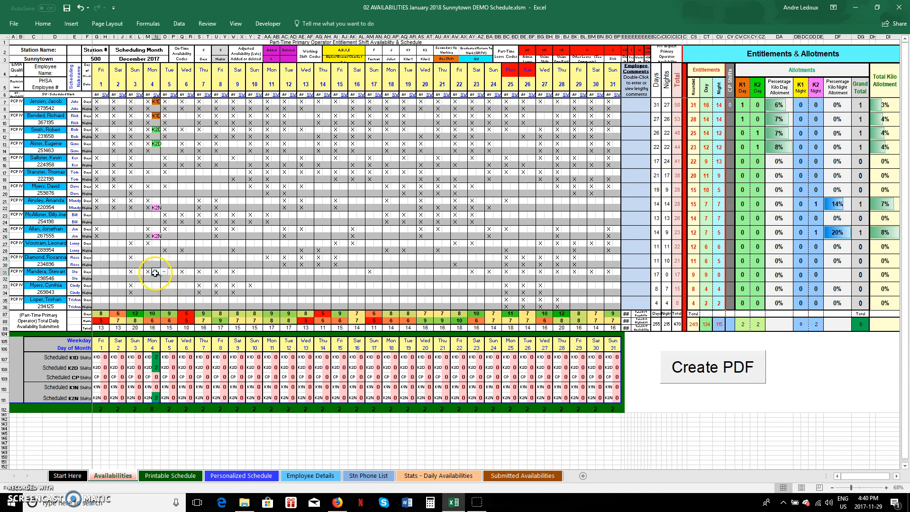
pyautogui.click(164, 272)
pyautogui.click(157, 278)
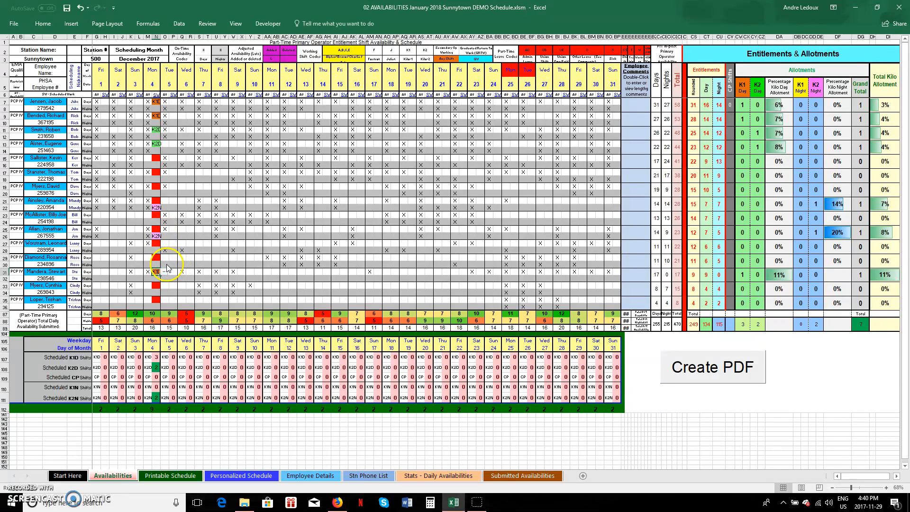
pyautogui.press('Delete')
pyautogui.click(183, 264)
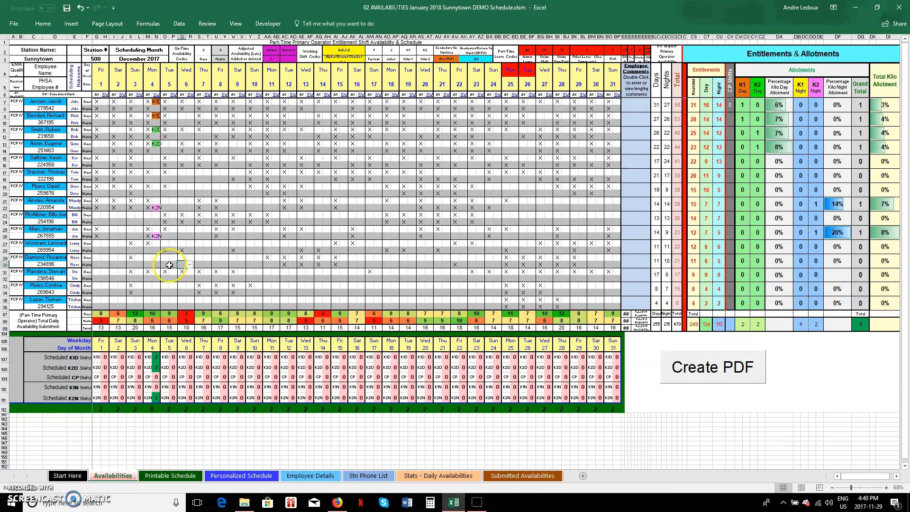
# Assign the K1N night shift on Monday, December 4 to the employees in rows 14 and 12.
pyautogui.click(155, 151)
pyautogui.click(157, 157)
pyautogui.click(163, 138)
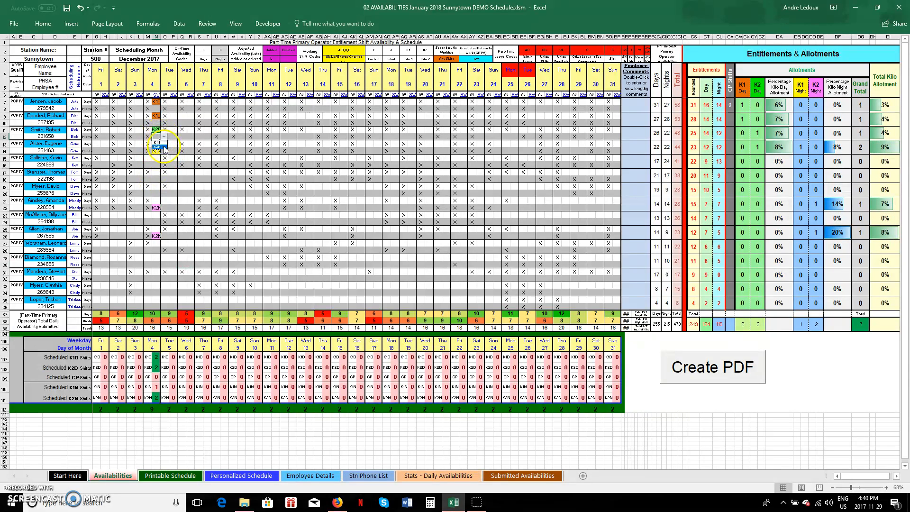
pyautogui.click(157, 143)
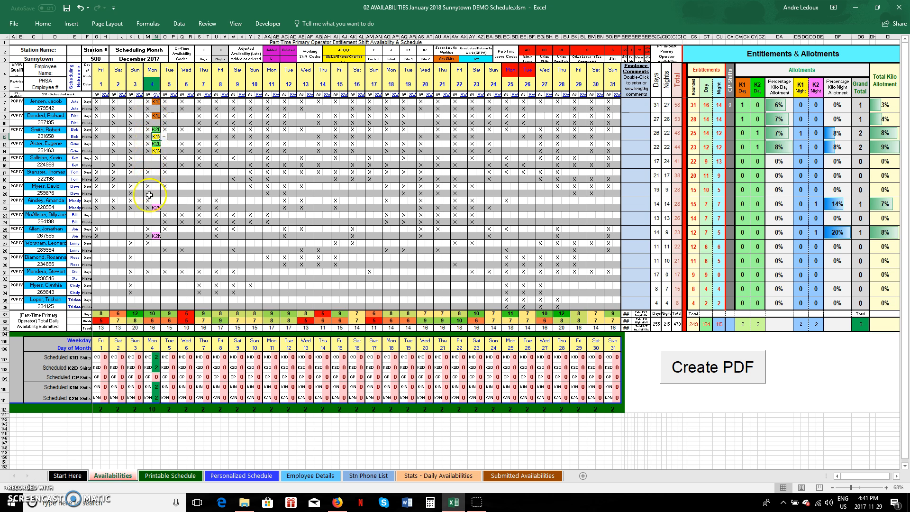
# Review the Monday, December 4 assignments on the Printable Schedule sheet and return to the Availabilities sheet.
pyautogui.click(170, 476)
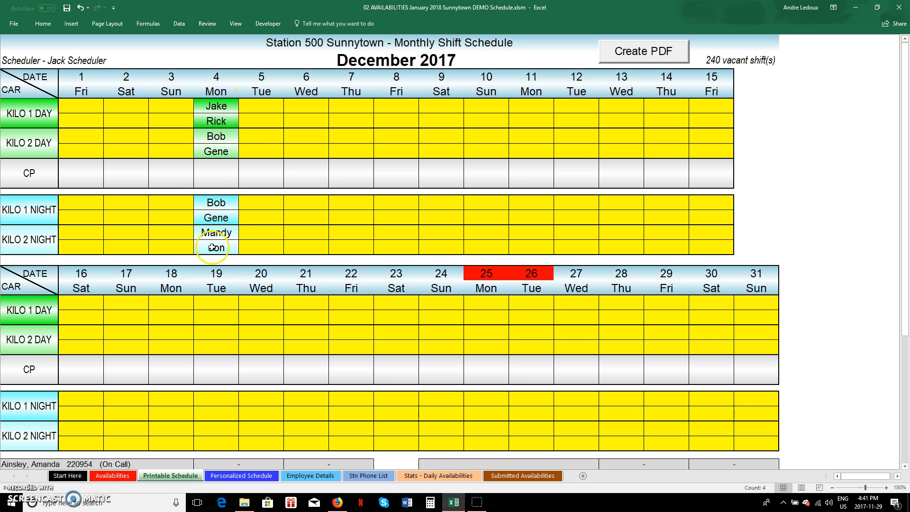
pyautogui.click(113, 476)
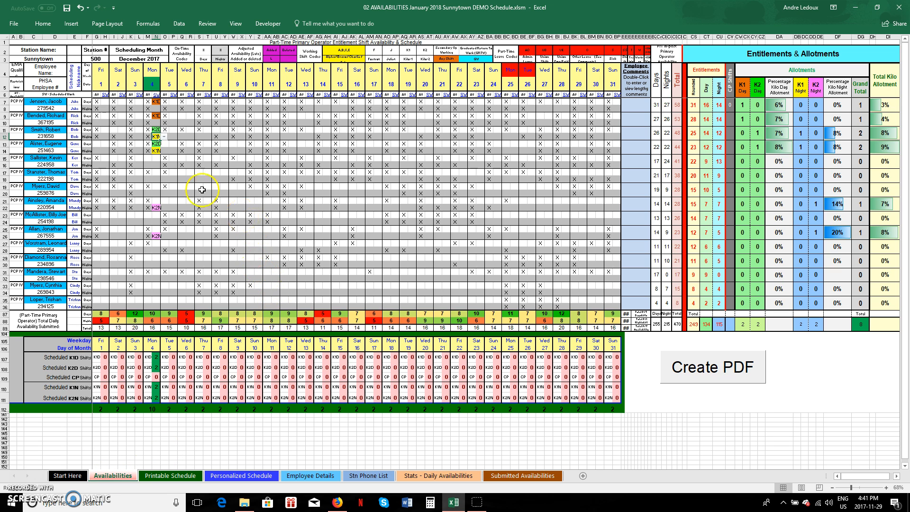